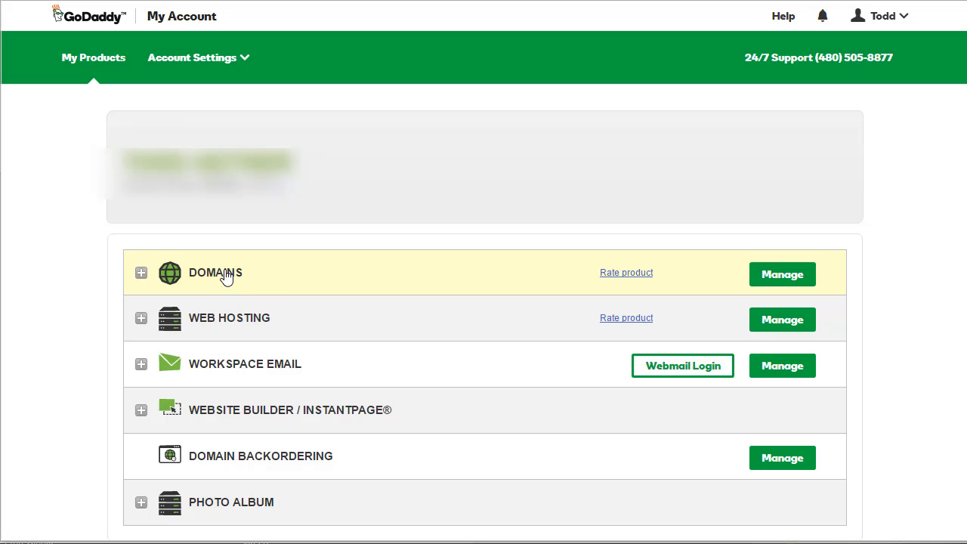
# Open the DNS records of the PROHOUSEHELP.COM domain and switch to the new DNS Management page.
pyautogui.click(802, 280)
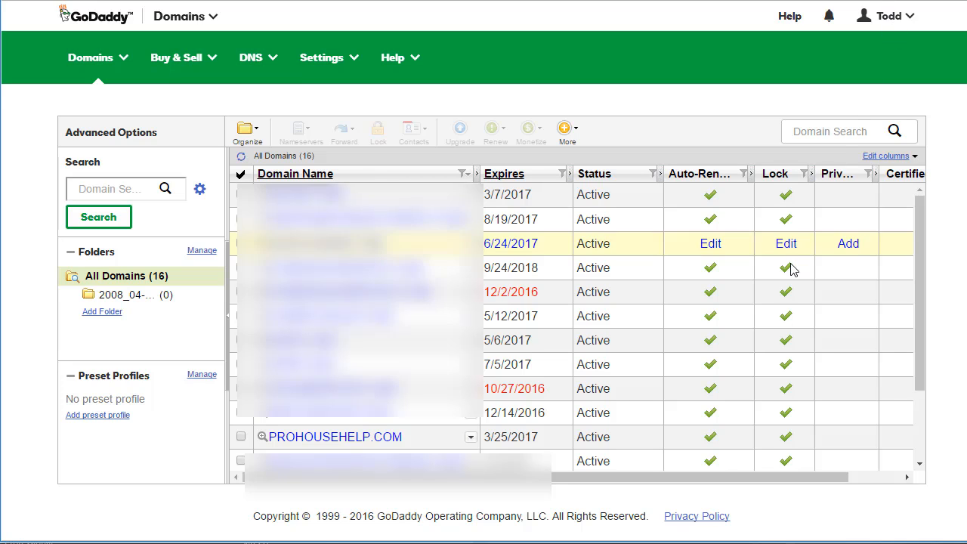
pyautogui.click(471, 439)
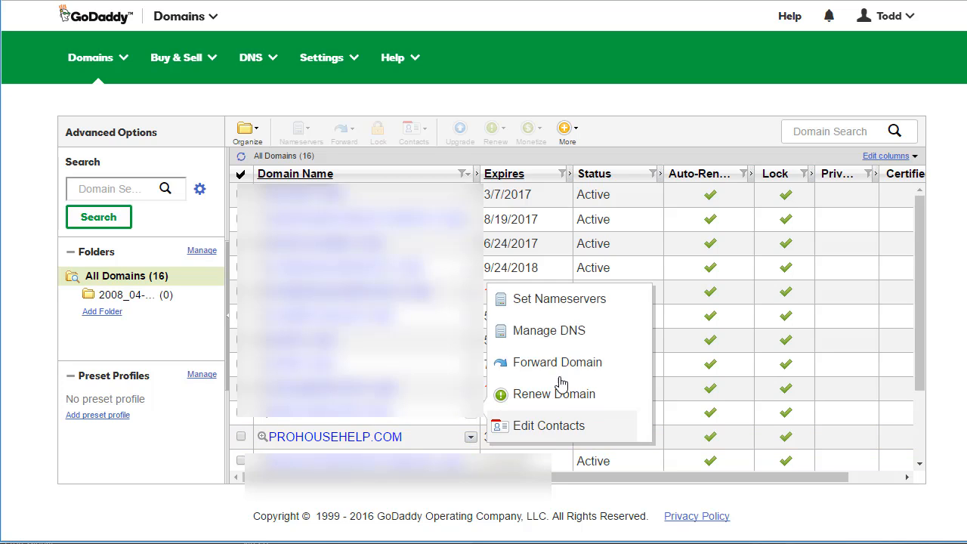
pyautogui.click(593, 337)
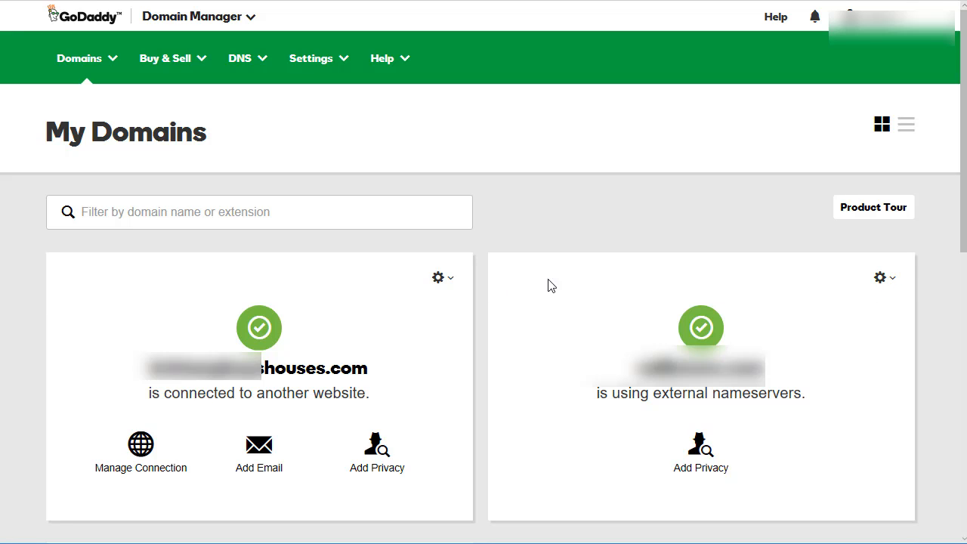
pyautogui.click(451, 280)
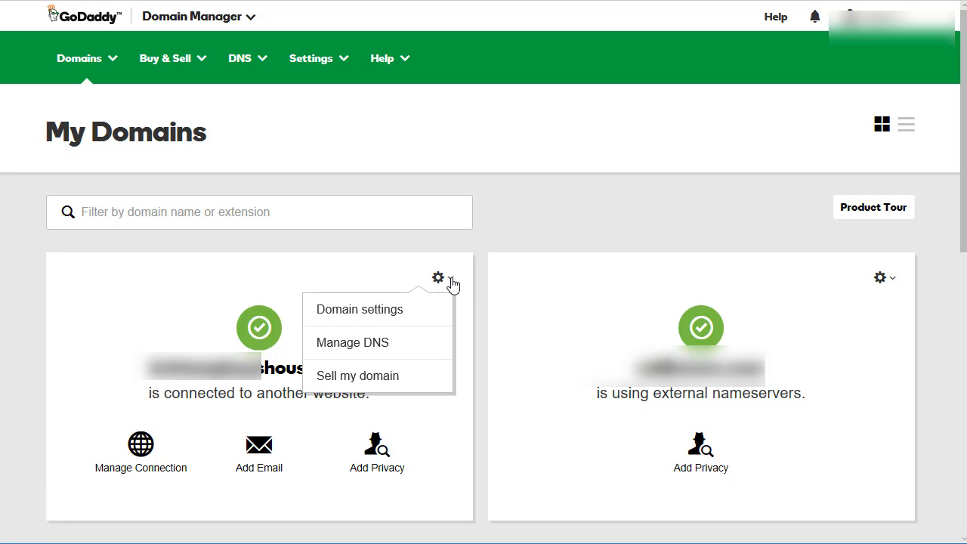
pyautogui.click(383, 344)
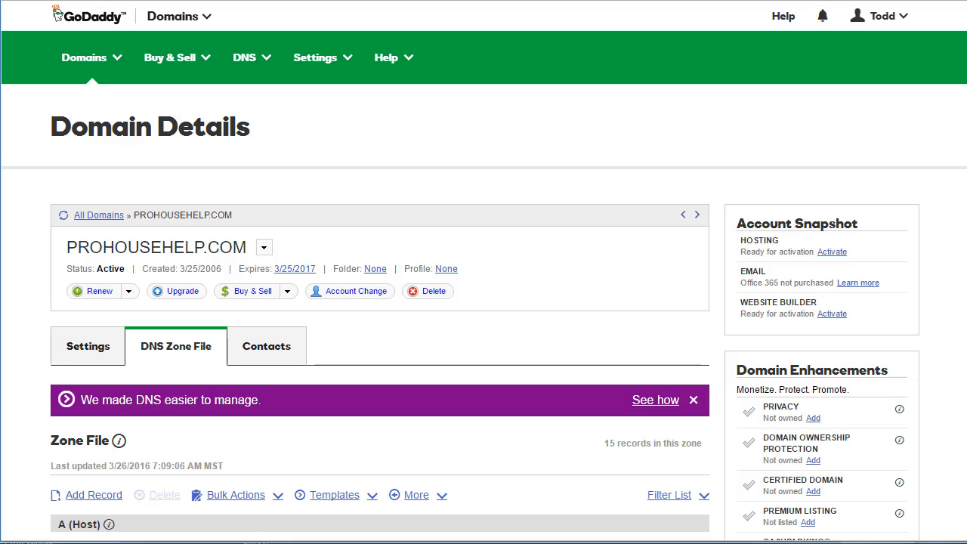
pyautogui.scroll(-5, 964, 176)
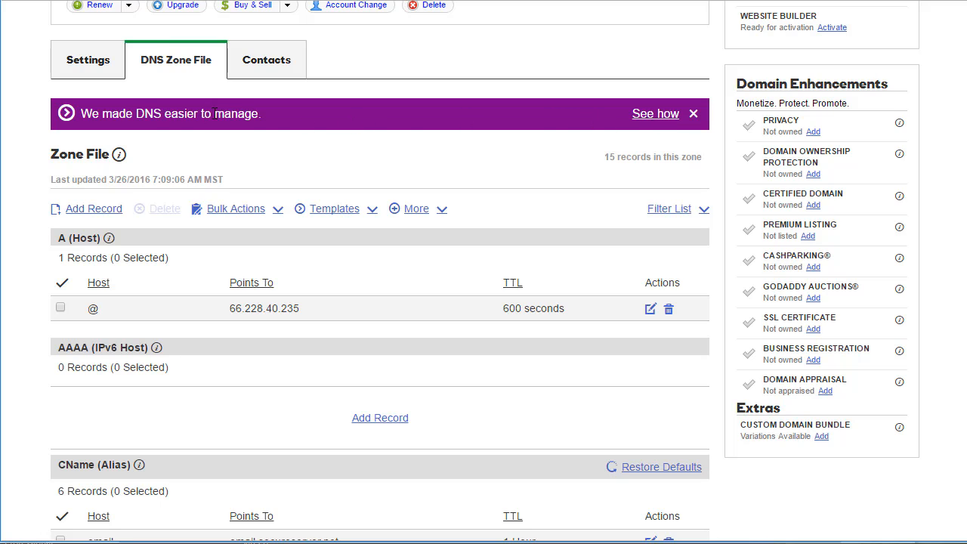
pyautogui.click(654, 120)
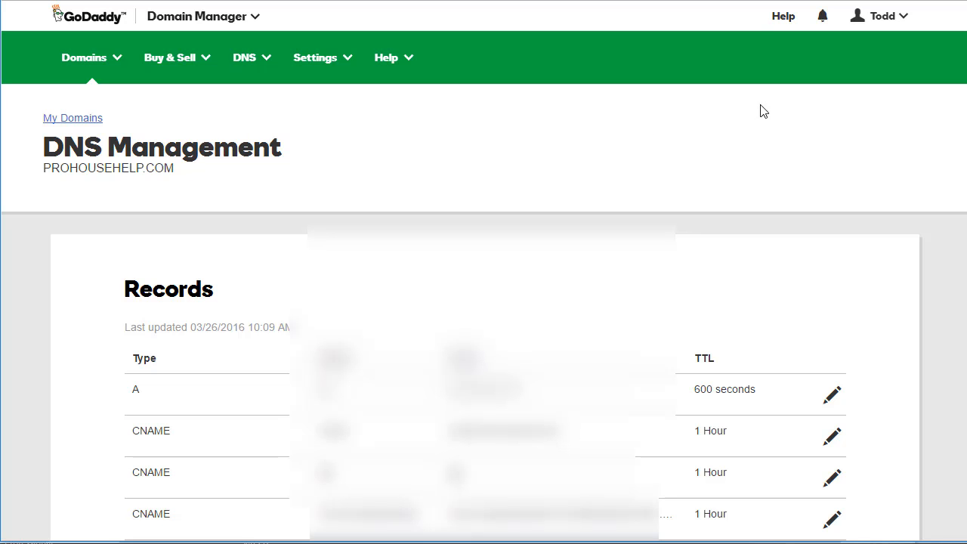
# Point the www CNAME record to donedeal2.wpengine.com and save the record.
pyautogui.scroll(-1, 959, 113)
pyautogui.scroll(-2, 483, 272)
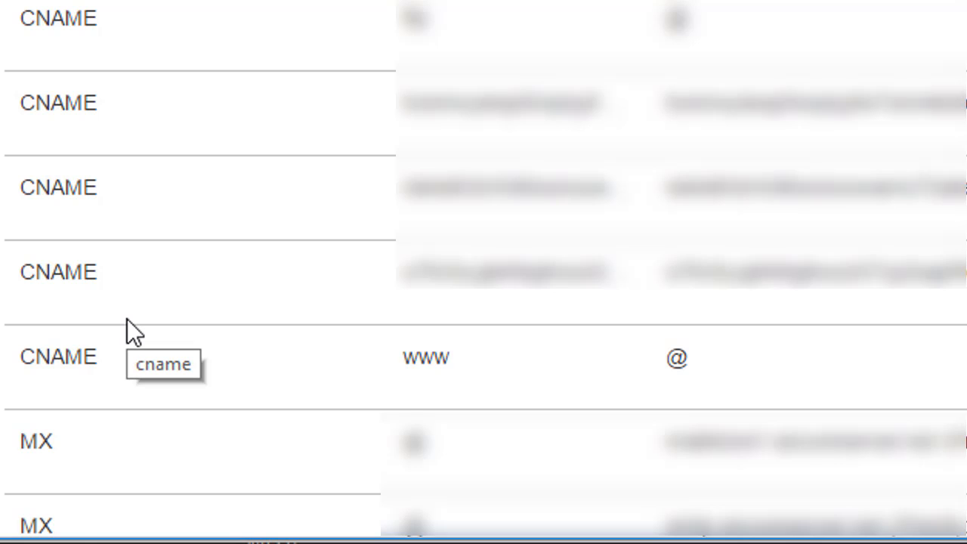
pyautogui.doubleClick(431, 358)
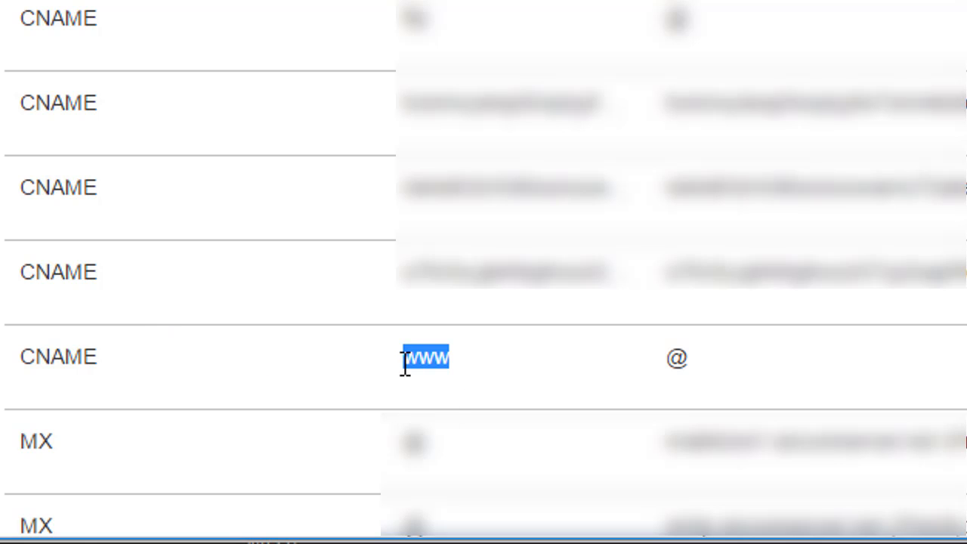
pyautogui.click(473, 359)
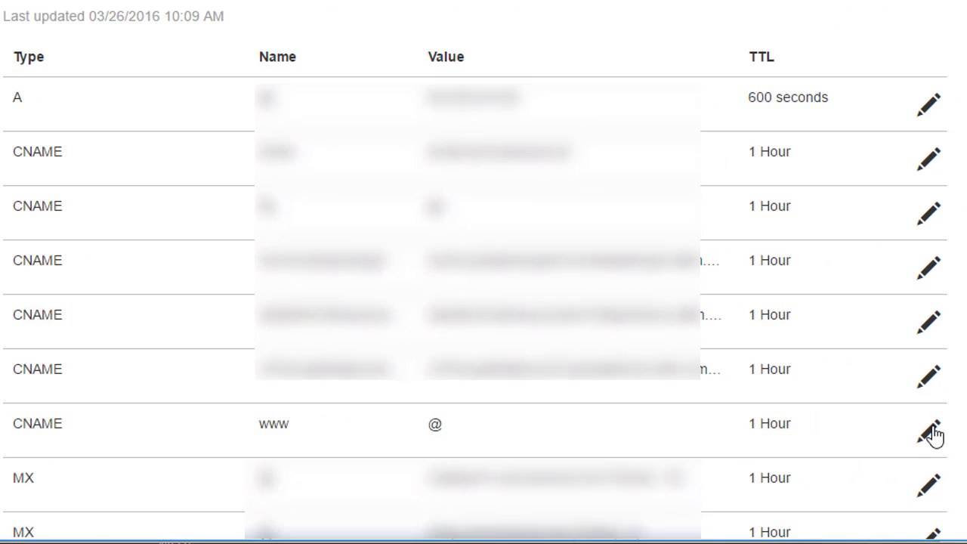
pyautogui.click(930, 432)
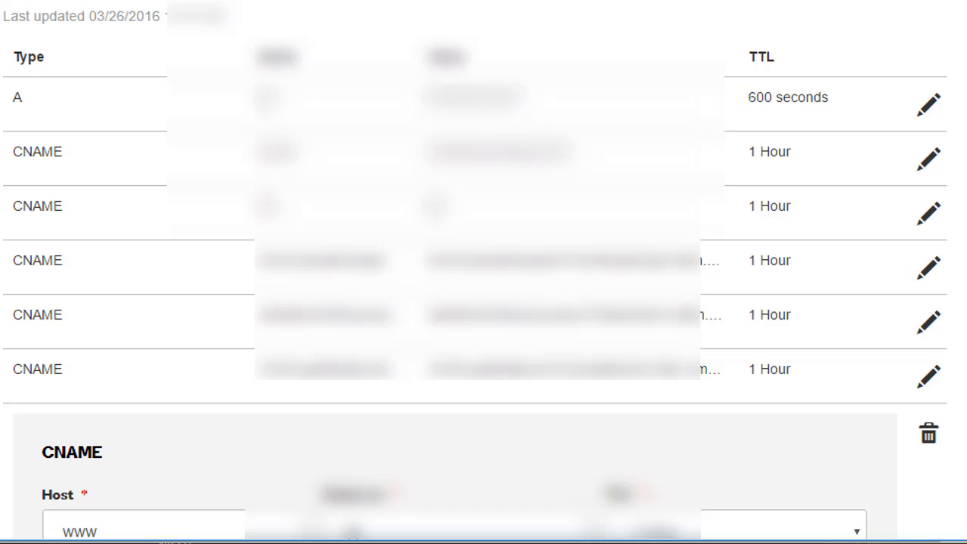
pyautogui.scroll(-5, 484, 271)
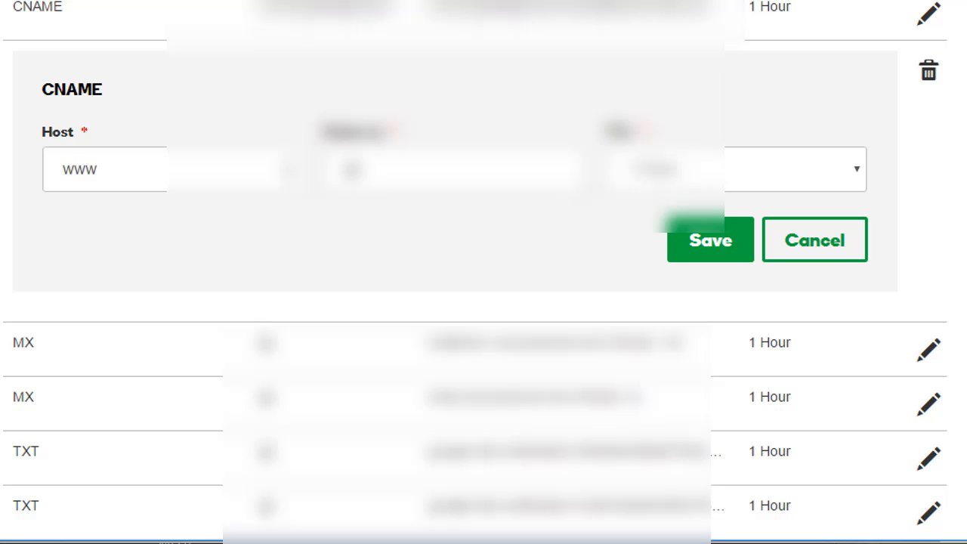
pyautogui.click(361, 170)
pyautogui.moveTo(360, 171); pyautogui.dragTo(336, 171)
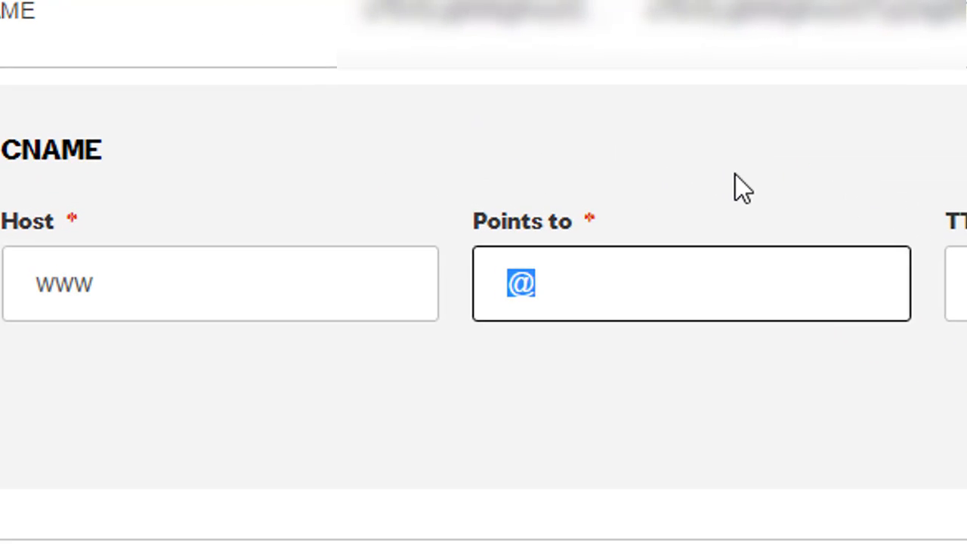
pyautogui.write('donedeal2.wpengine.com')
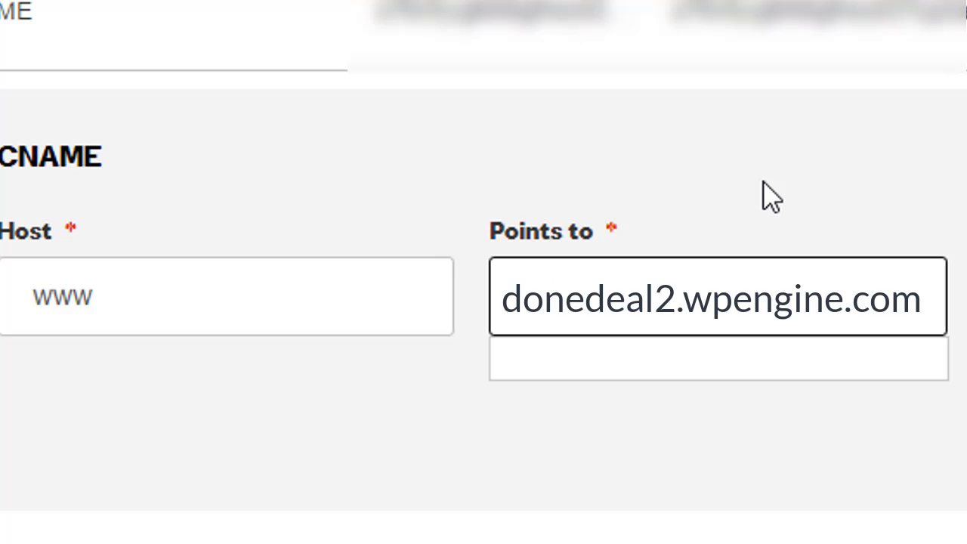
pyautogui.click(715, 355)
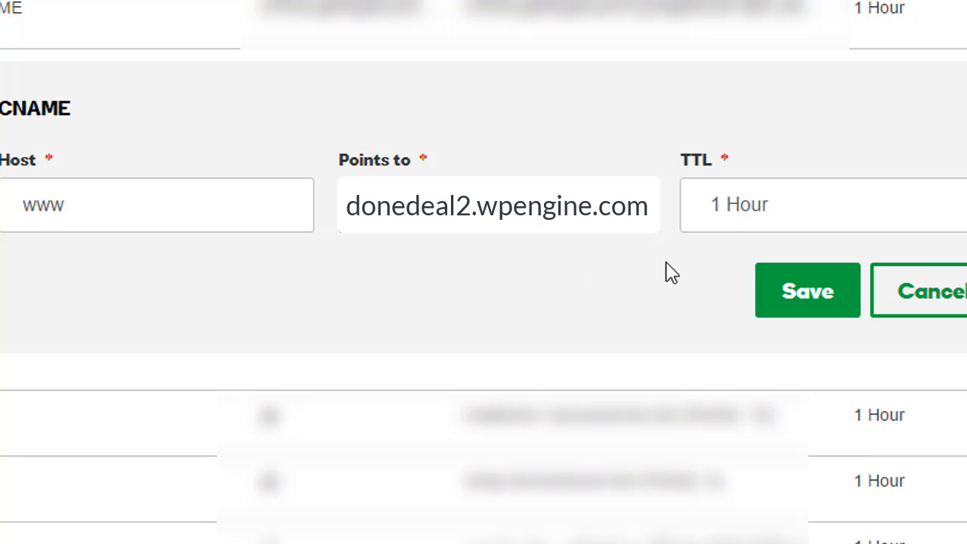
pyautogui.click(815, 299)
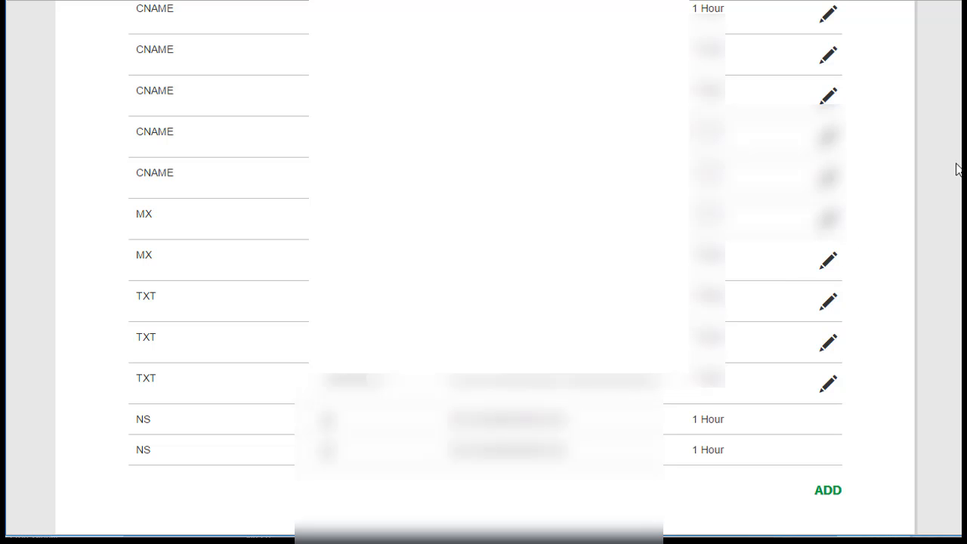
pyautogui.scroll(-6, 957, 307)
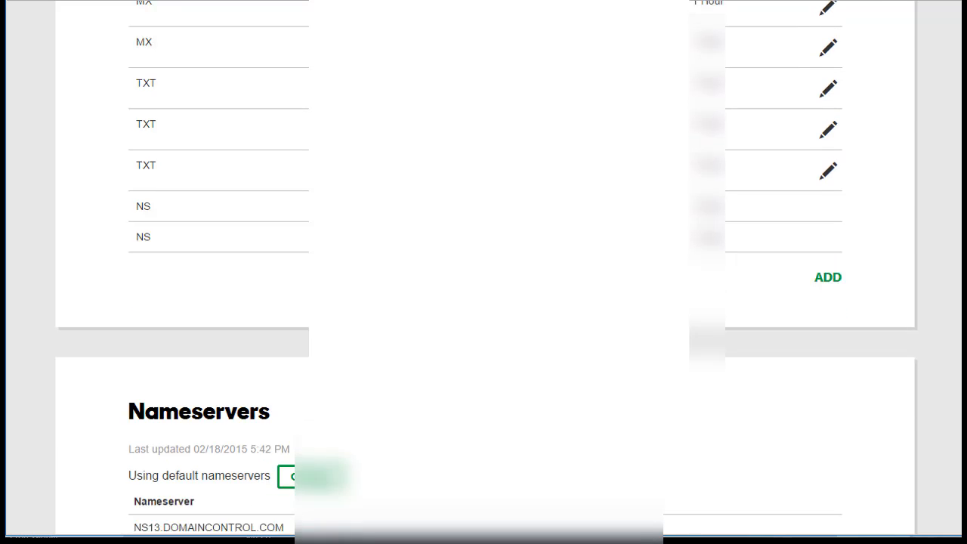
pyautogui.scroll(-4, 958, 307)
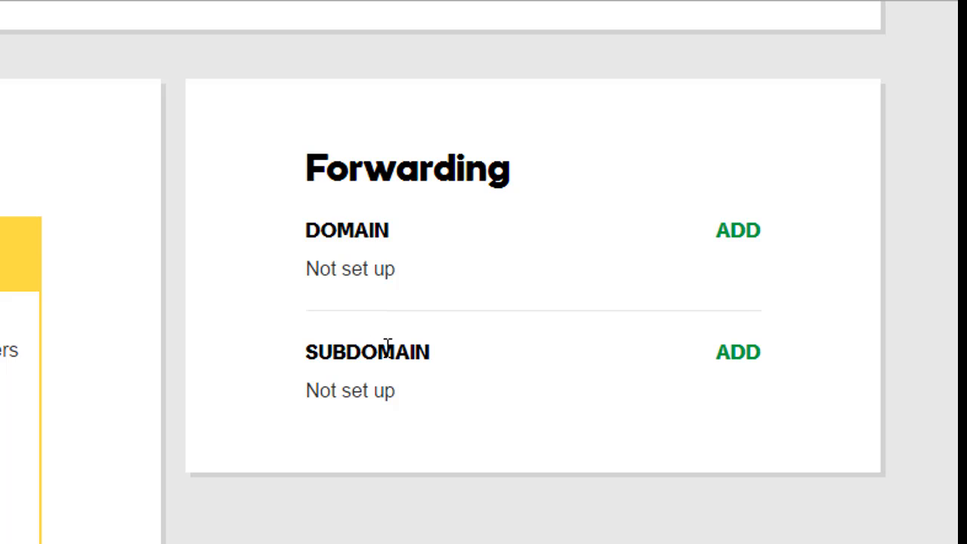
pyautogui.click(747, 234)
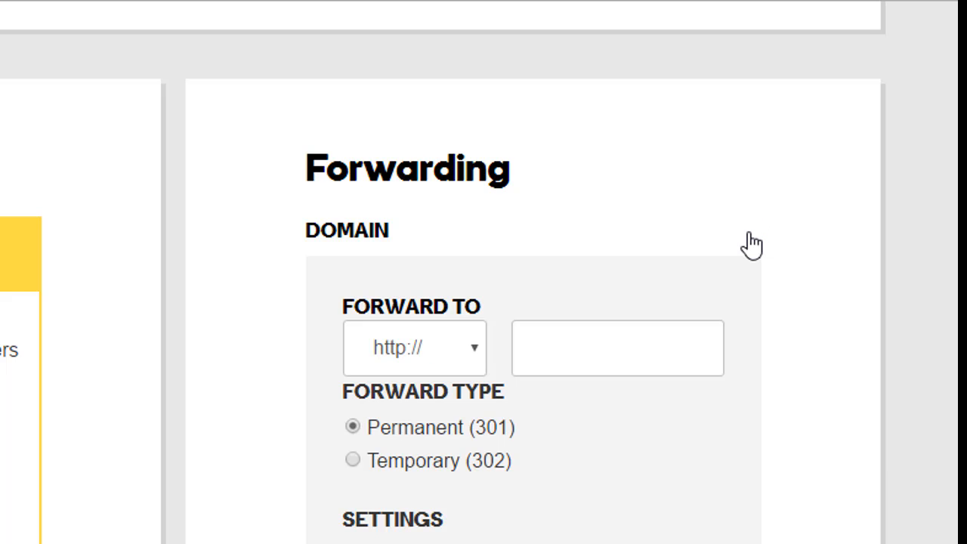
pyautogui.click(645, 336)
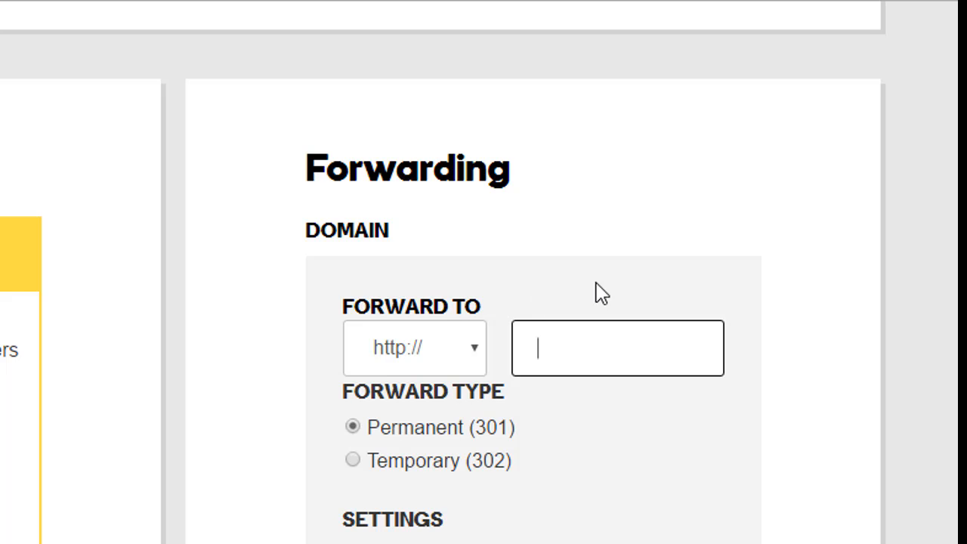
pyautogui.write('ww')
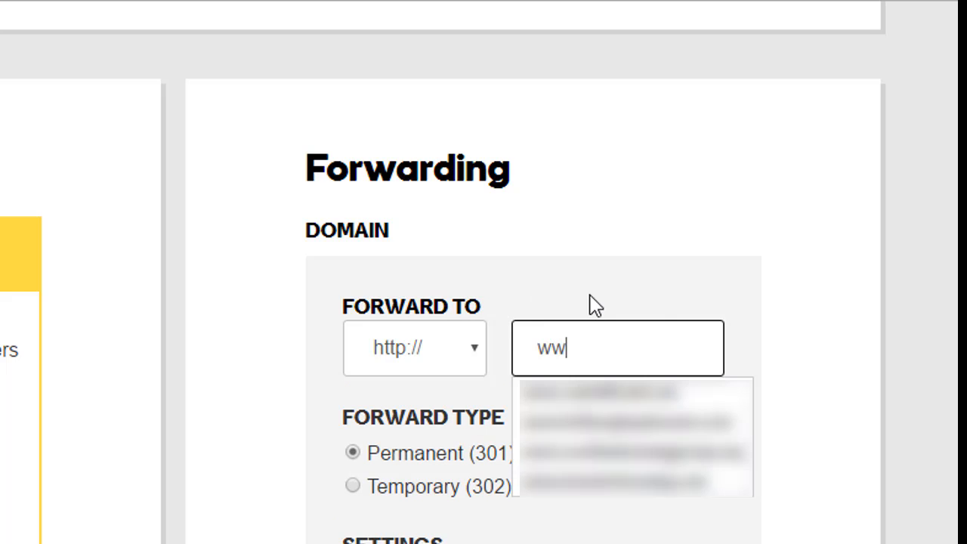
pyautogui.write('w.p')
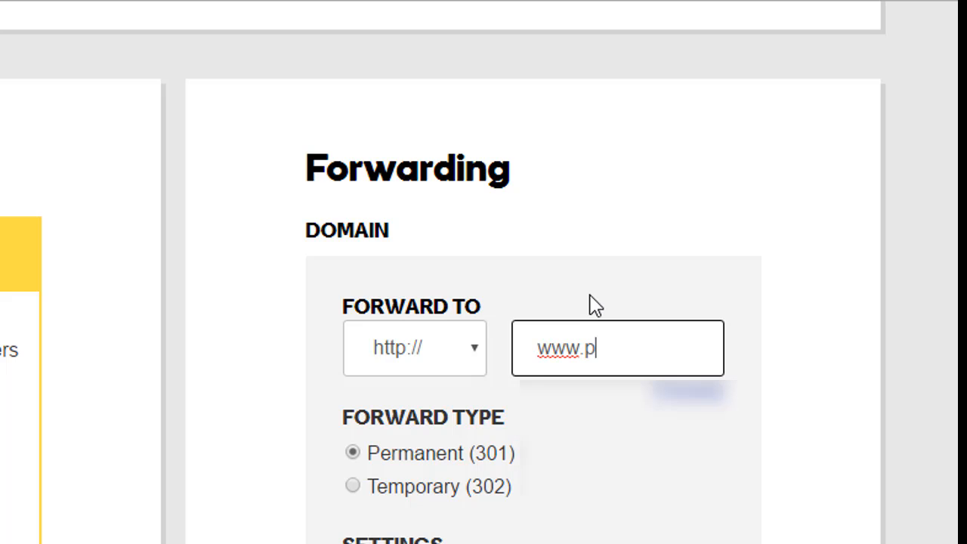
pyautogui.write('rohousehelp')
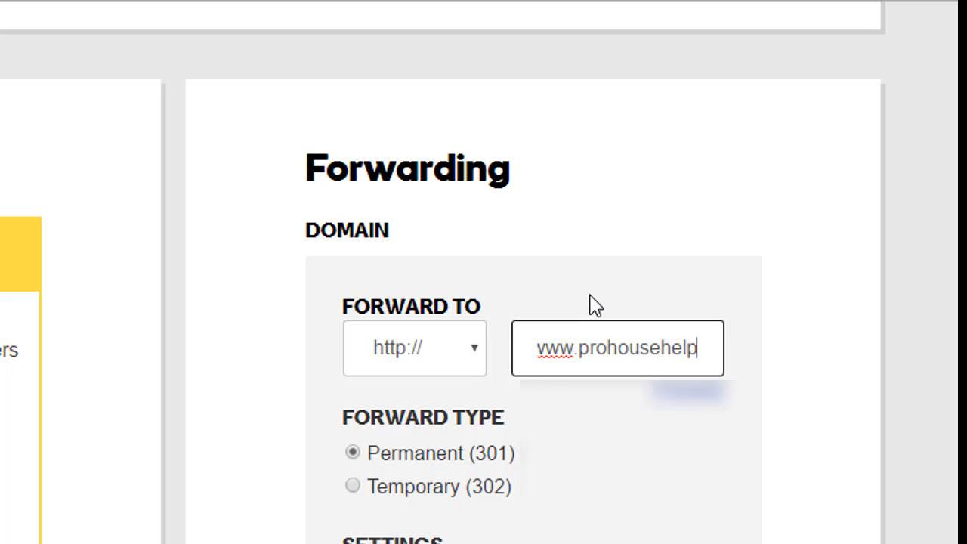
pyautogui.write('.com')
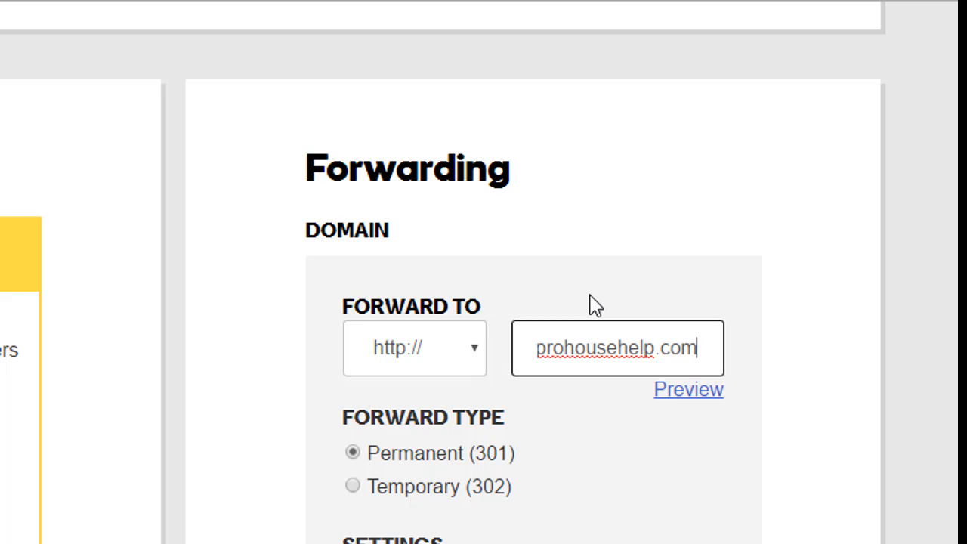
pyautogui.press('Left')
pyautogui.press('Left')
pyautogui.press('Left')
pyautogui.press('Left')
pyautogui.press('Left')
pyautogui.press('Left')
pyautogui.press('Left')
pyautogui.press('Left')
pyautogui.press('Left')
pyautogui.press('Left')
pyautogui.press('Left')
pyautogui.press('Left')
pyautogui.press('Left')
pyautogui.press('Left')
pyautogui.press('Left')
pyautogui.press('Left')
pyautogui.press('Left')
pyautogui.press('Left')
pyautogui.press('Left')
pyautogui.press('Left')
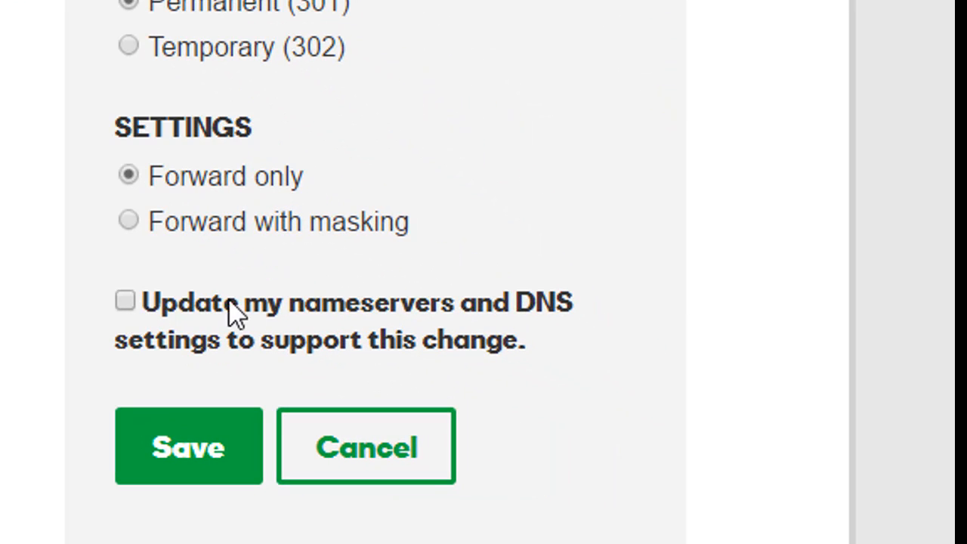
pyautogui.click(124, 305)
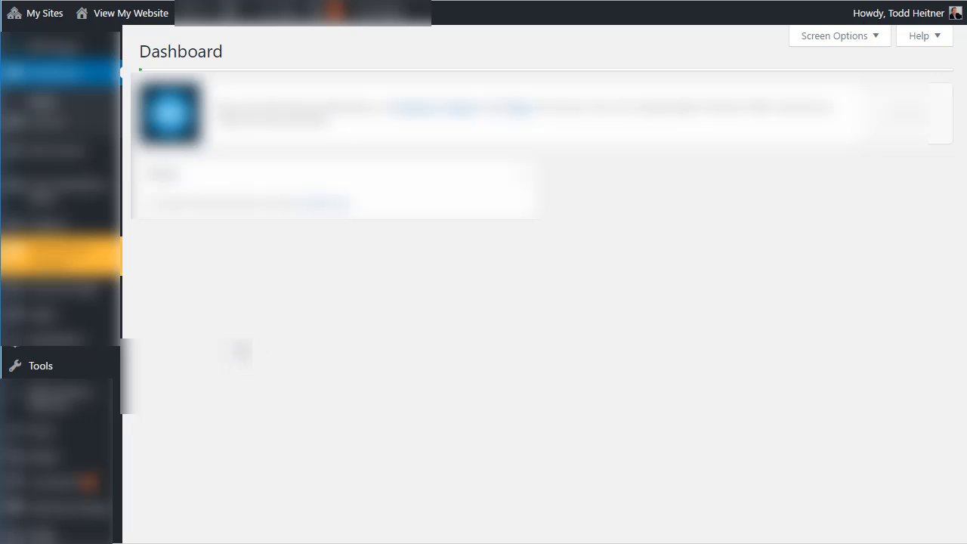
pyautogui.moveTo(92, 370)
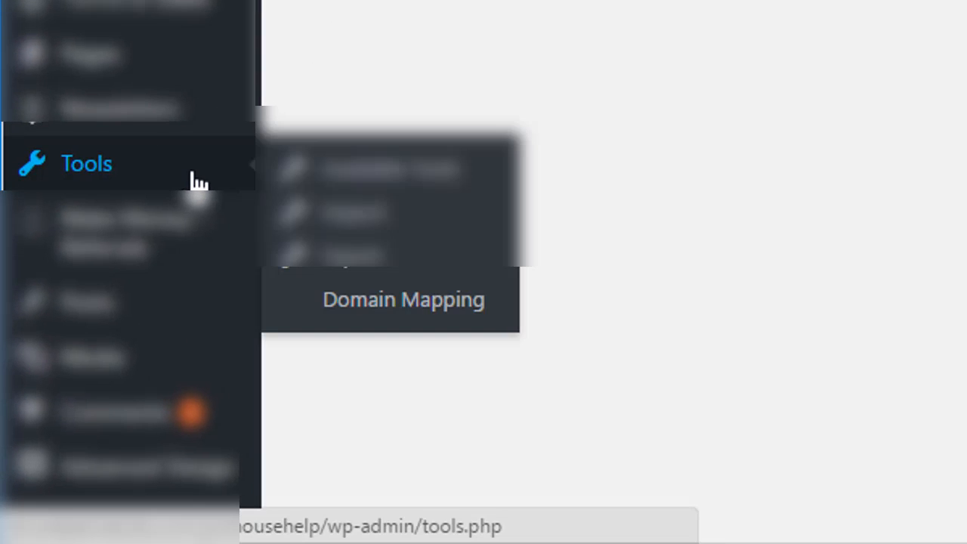
pyautogui.click(345, 301)
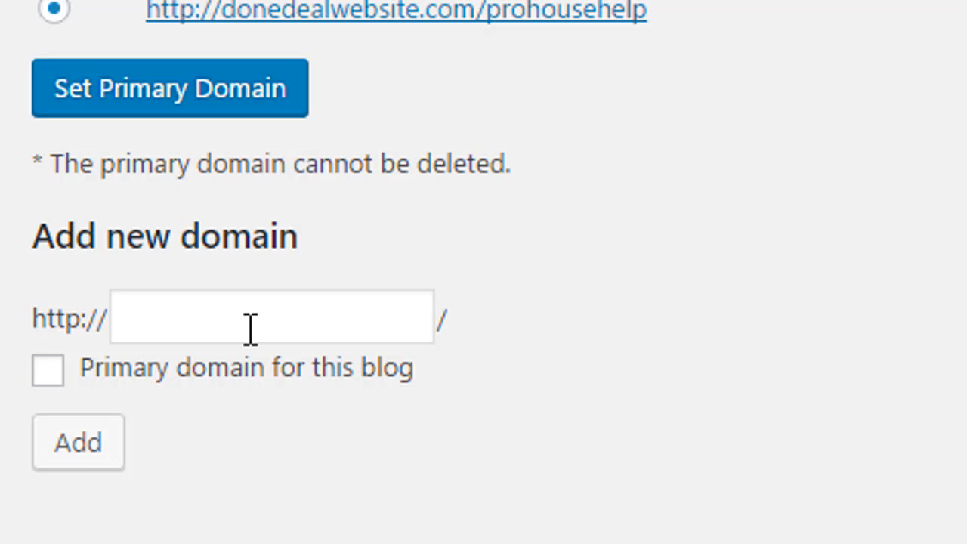
pyautogui.click(250, 329)
pyautogui.write('www.prohousehelp.com')
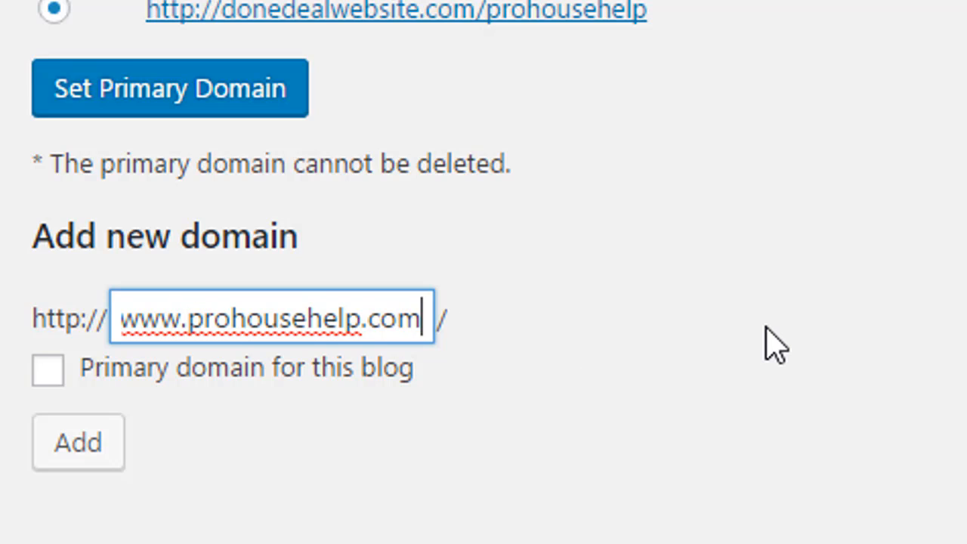
pyautogui.click(48, 370)
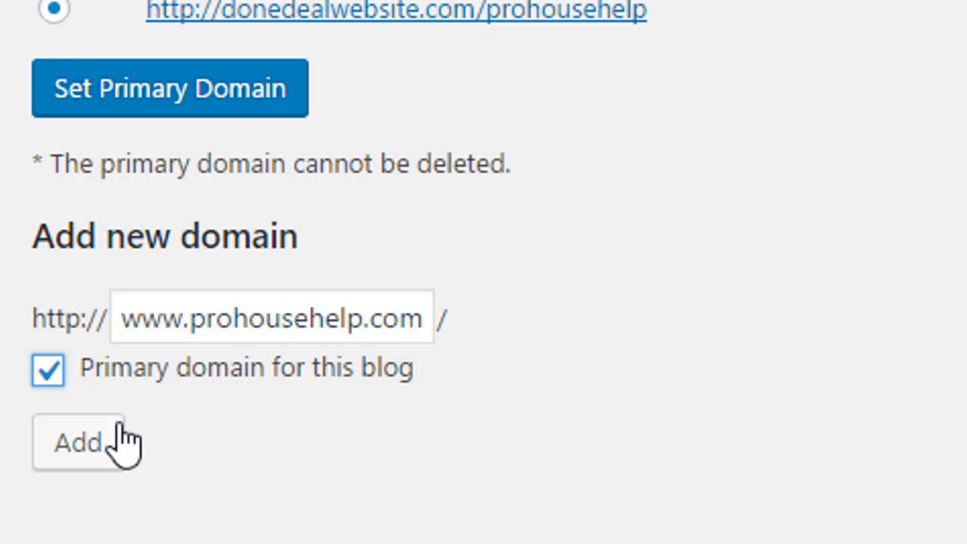
pyautogui.click(102, 446)
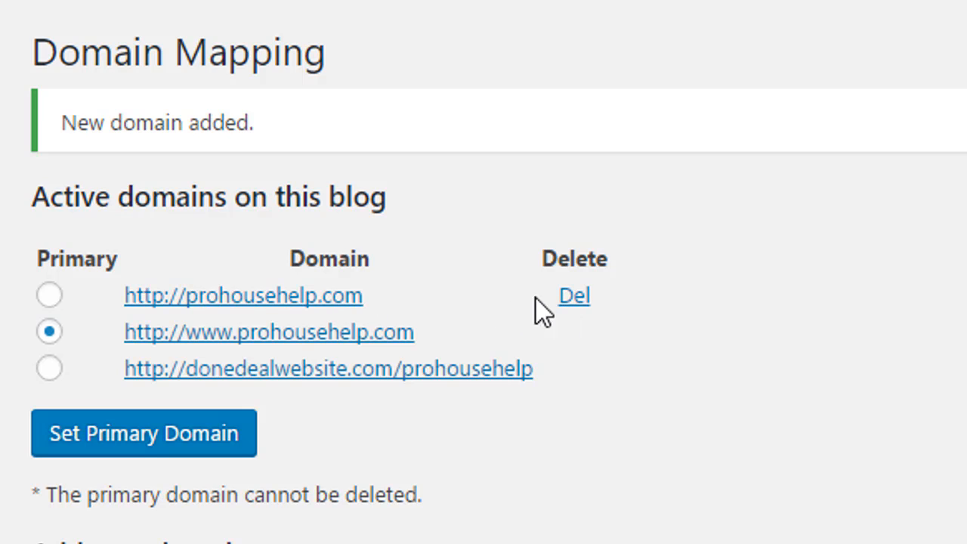
pyautogui.click(584, 305)
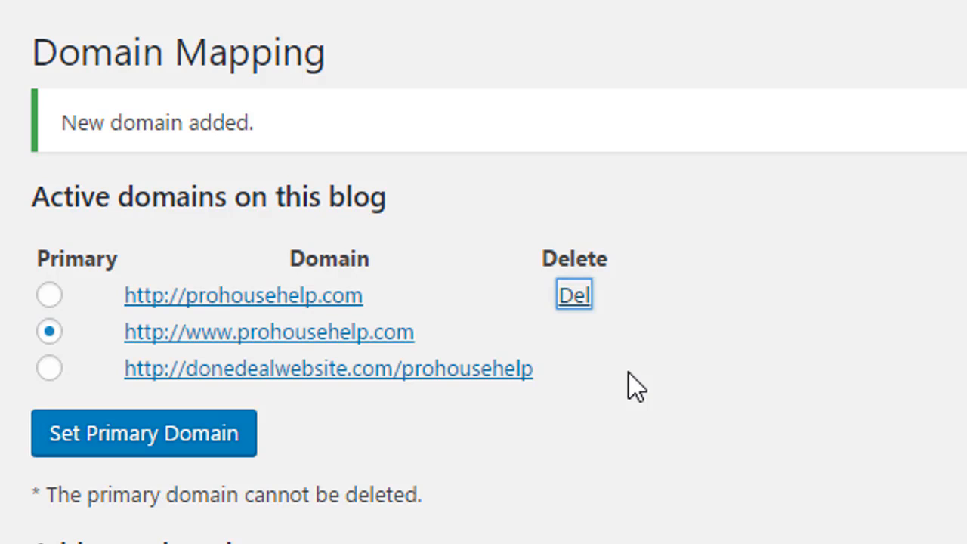
pyautogui.press('Return')
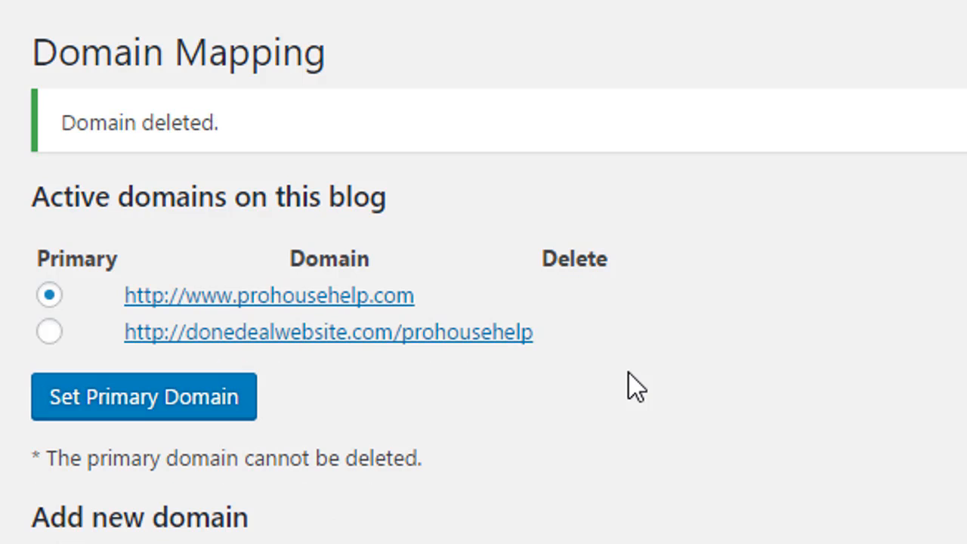